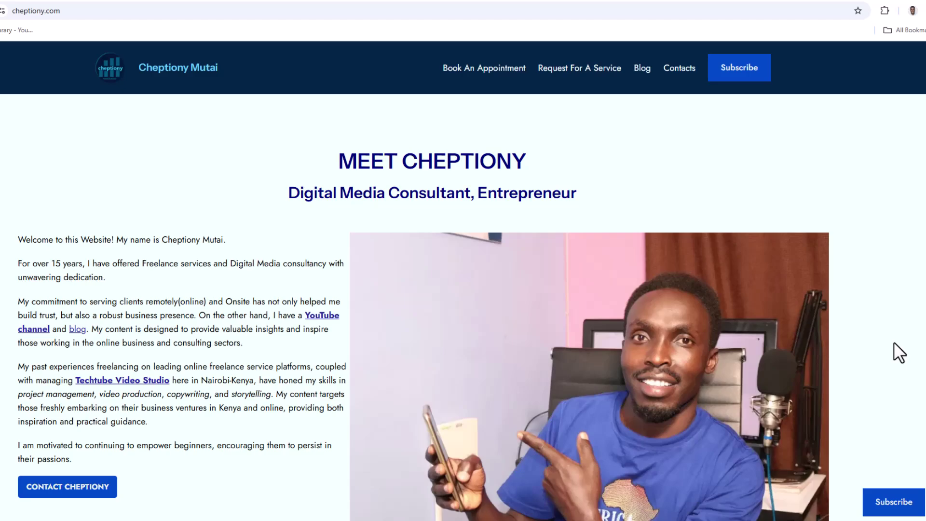
{"action": "scroll", "coordinate": [893, 341], "scroll_direction": "down", "scroll_amount": 6}
{"action": "scroll", "coordinate": [893, 341], "scroll_direction": "down", "scroll_amount": 1}
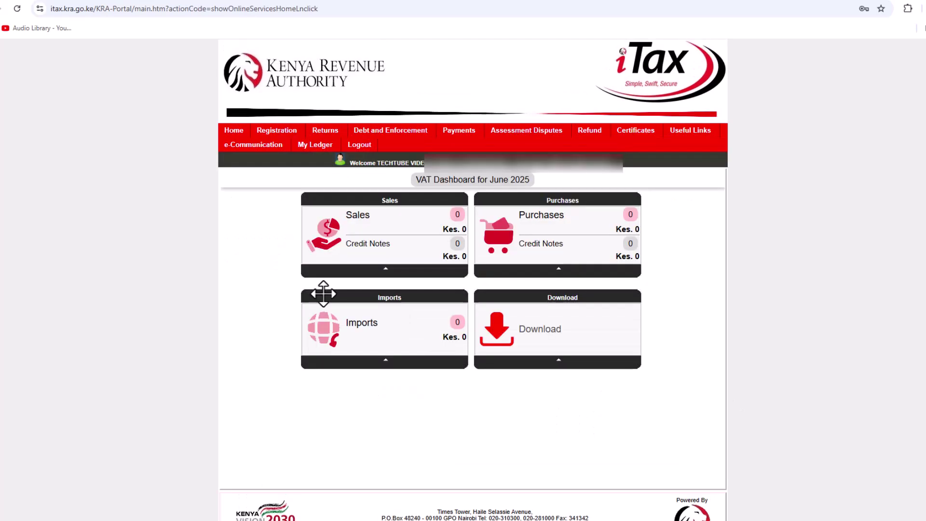
{"action": "mouse_move", "coordinate": [325, 130]}
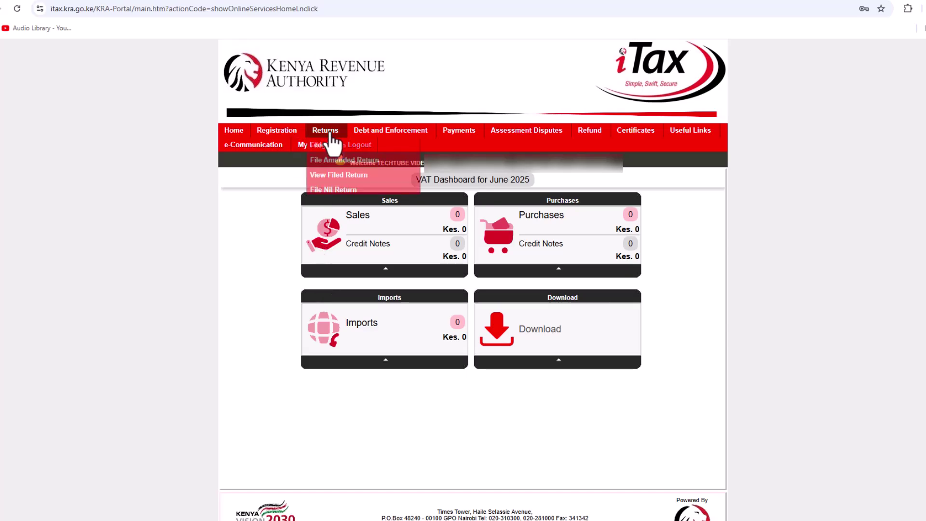
- Start a new return under Returns > File Return with Value Added Tax (VAT) as the obligation
{"action": "left_click", "coordinate": [328, 145]}
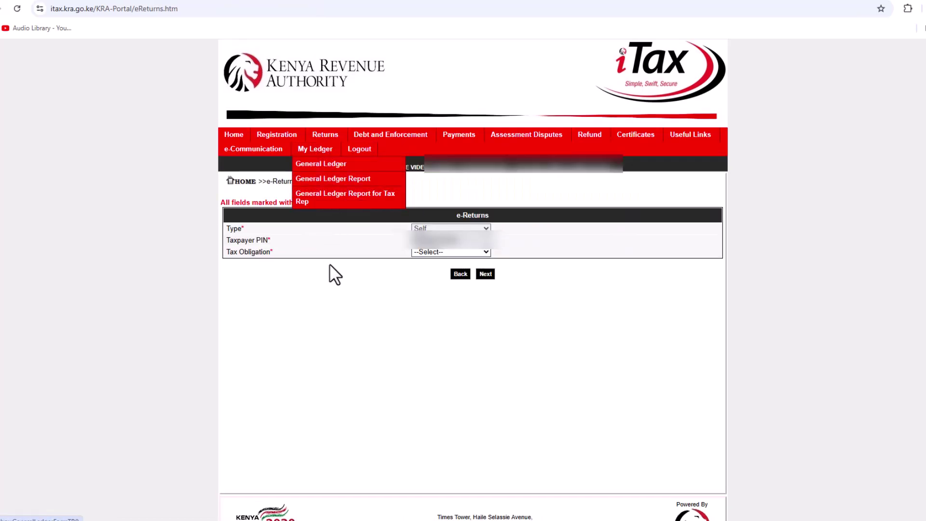
{"action": "left_click", "coordinate": [465, 252]}
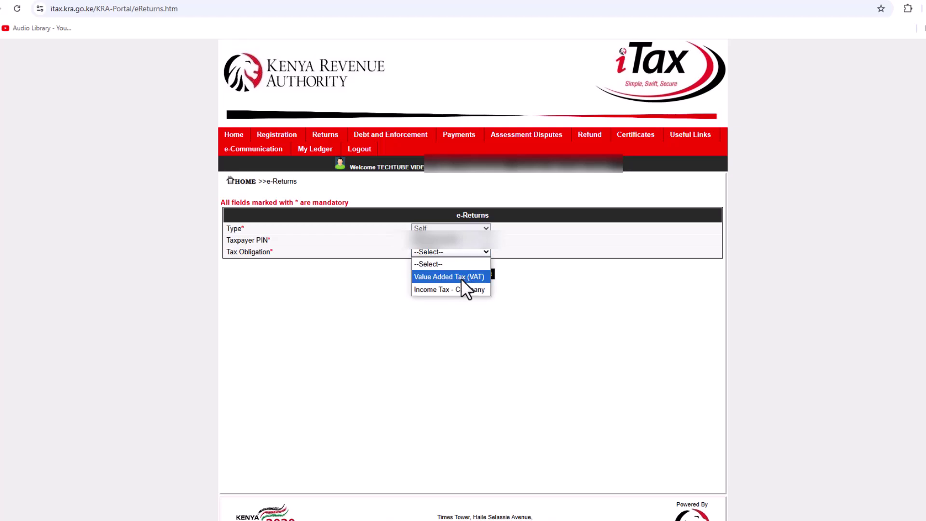
{"action": "left_click", "coordinate": [461, 278]}
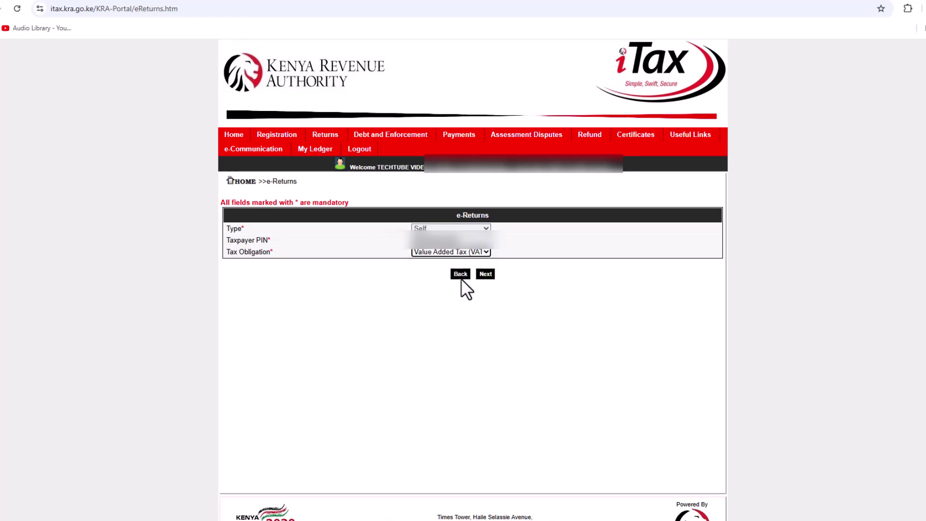
{"action": "left_click", "coordinate": [485, 275]}
{"action": "scroll", "coordinate": [433, 293], "scroll_direction": "down", "scroll_amount": 1}
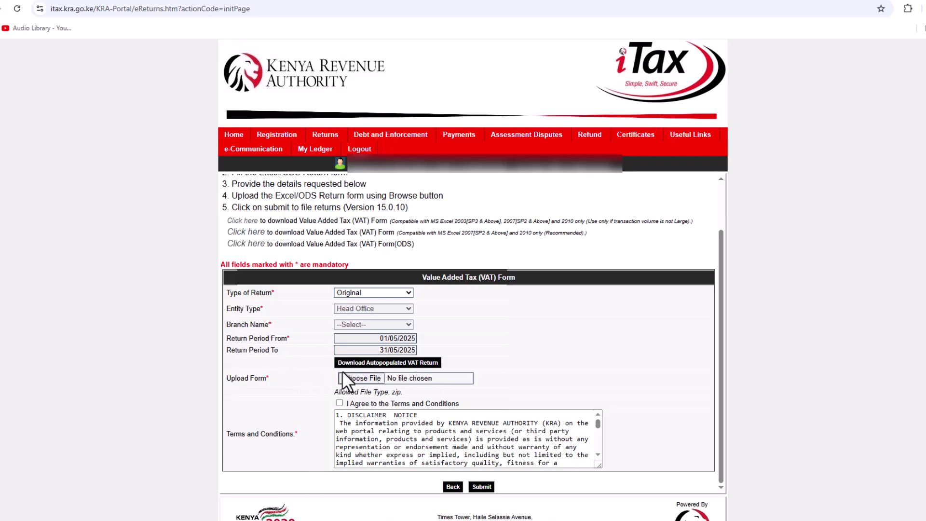
- Download the auto-populated May 2025 VAT return and confirm the download prompt
{"action": "left_click", "coordinate": [371, 364]}
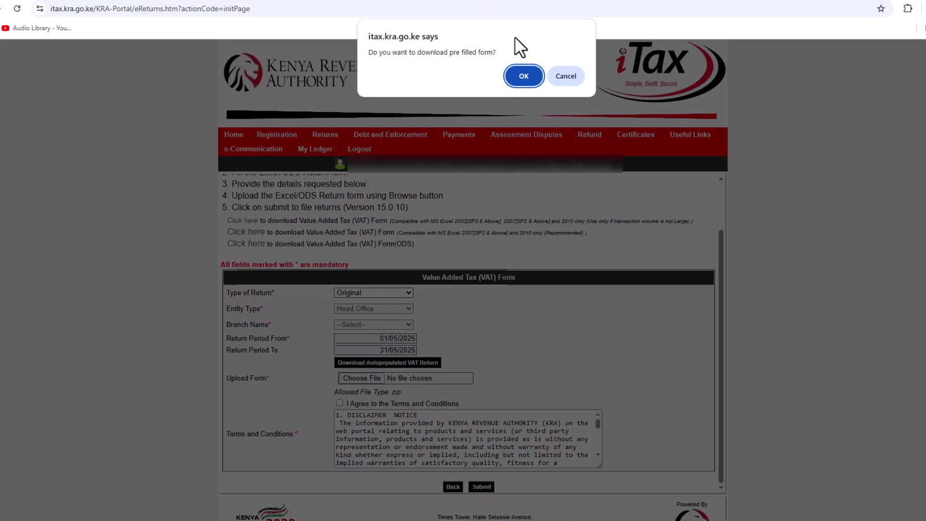
{"action": "left_click", "coordinate": [524, 76]}
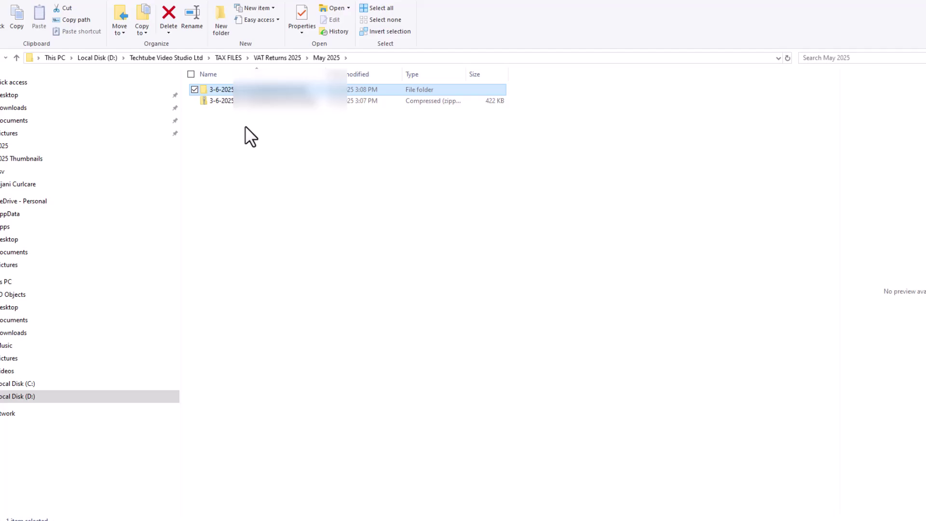
- Open the extracted 3-6-2025 VAT folder and preview the VAT3_Return spreadsheet
{"action": "right_click", "coordinate": [221, 101]}
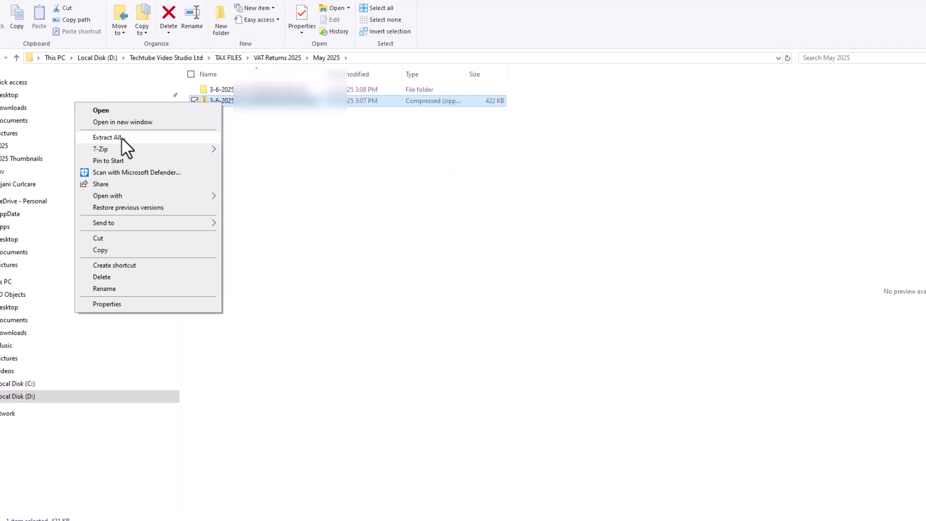
{"action": "key", "text": "Escape"}
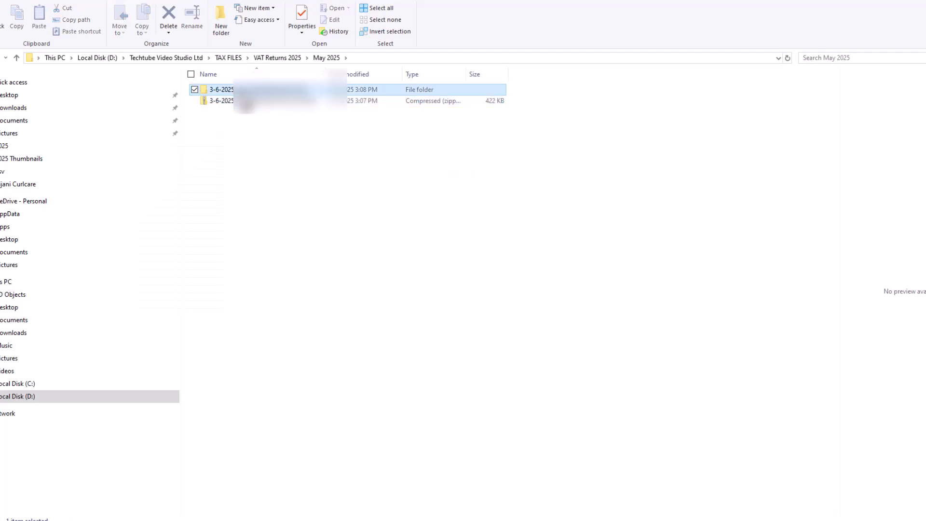
{"action": "double_click", "coordinate": [222, 89]}
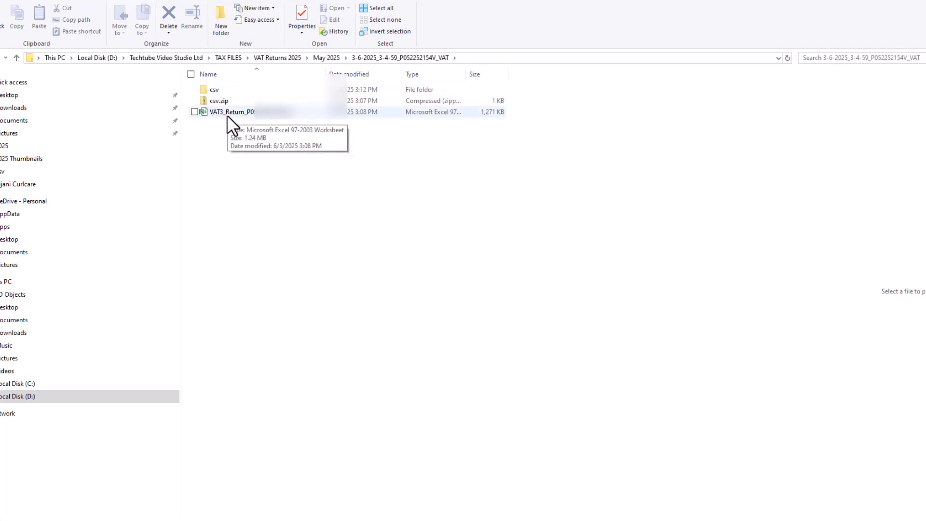
{"action": "left_click", "coordinate": [226, 112]}
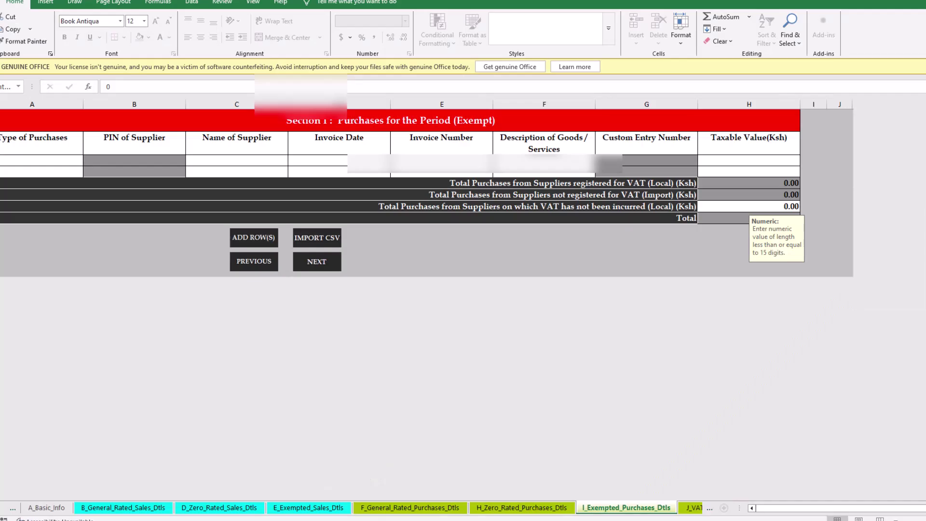
- Review the A_Basic_Info and Section F purchases sheets, and open the csv folder in Explorer
{"action": "left_click", "coordinate": [62, 507]}
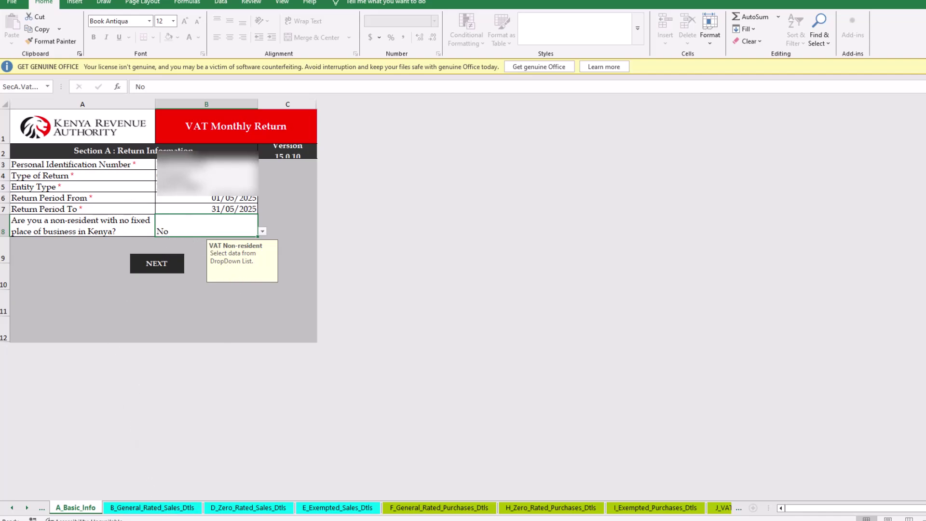
{"action": "left_click", "coordinate": [438, 507]}
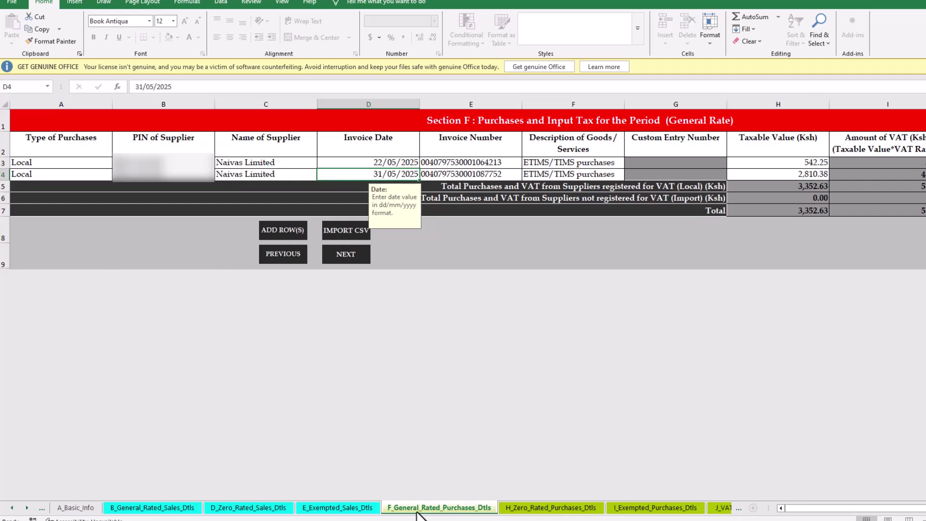
{"action": "left_click", "coordinate": [285, 506]}
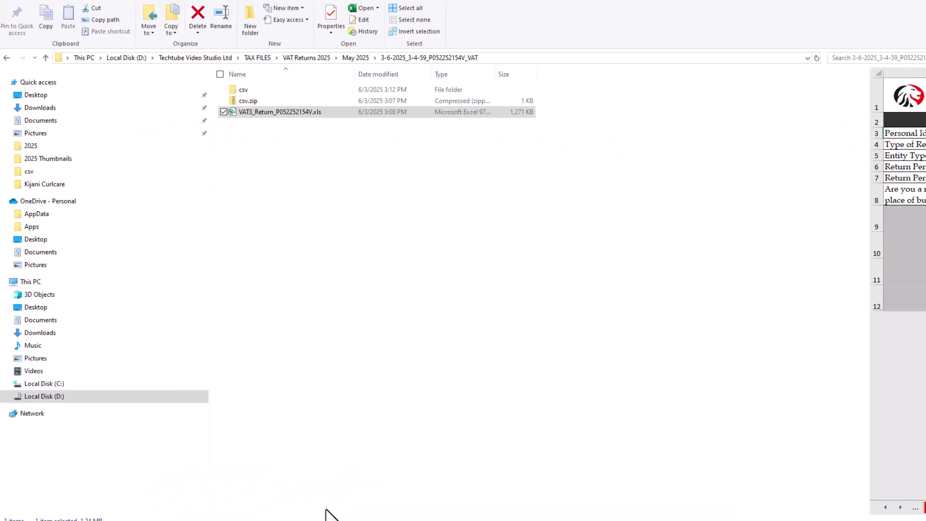
{"action": "double_click", "coordinate": [246, 89]}
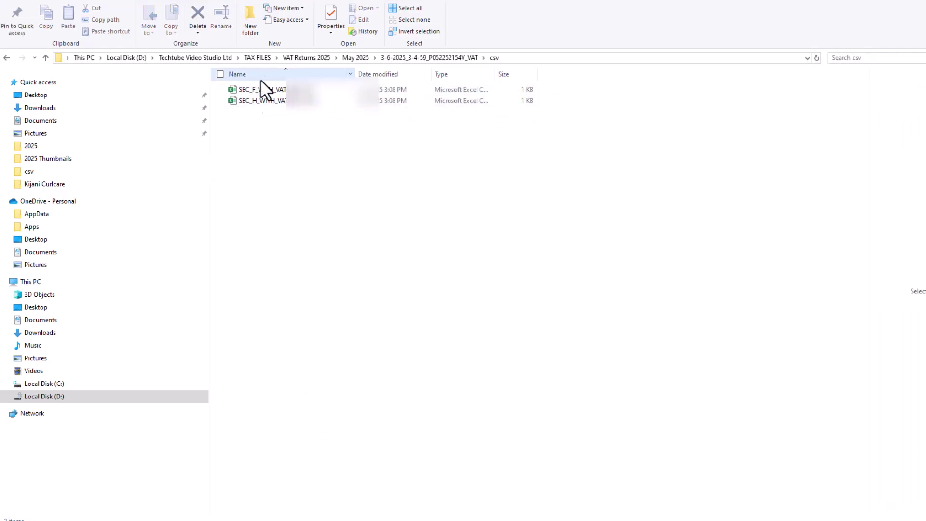
{"action": "key", "text": "alt+Tab"}
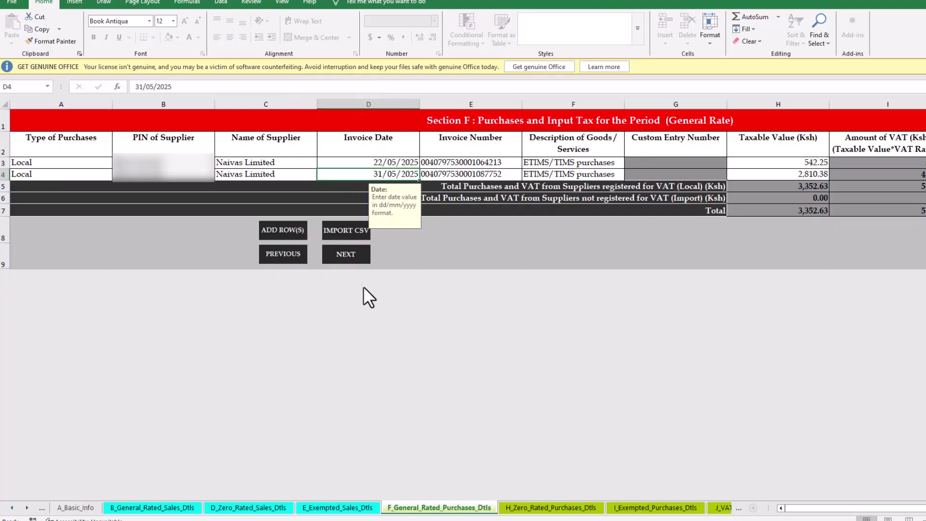
- Import SEC_F_WITH_VAT_PIN1.CSV into Section F: two Naivas Limited invoices totalling 3,352.63
{"action": "left_click", "coordinate": [346, 239]}
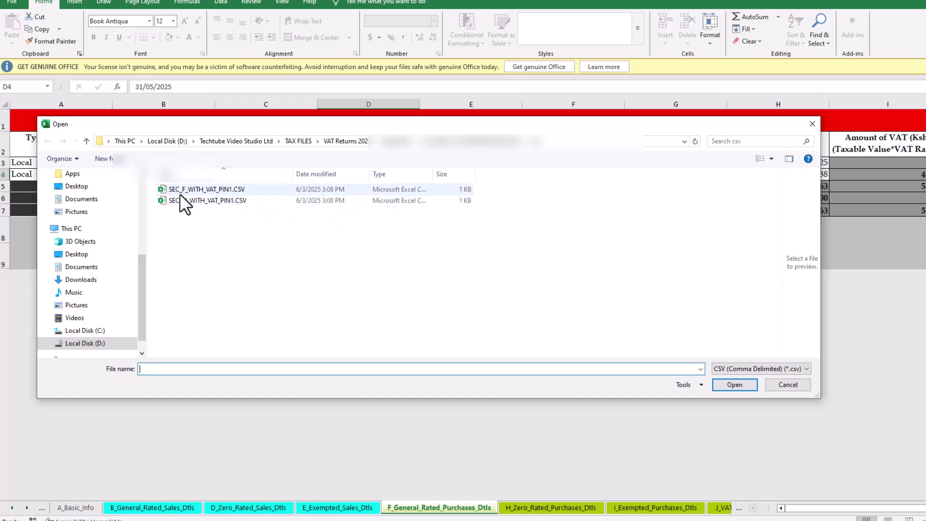
{"action": "left_click", "coordinate": [181, 191]}
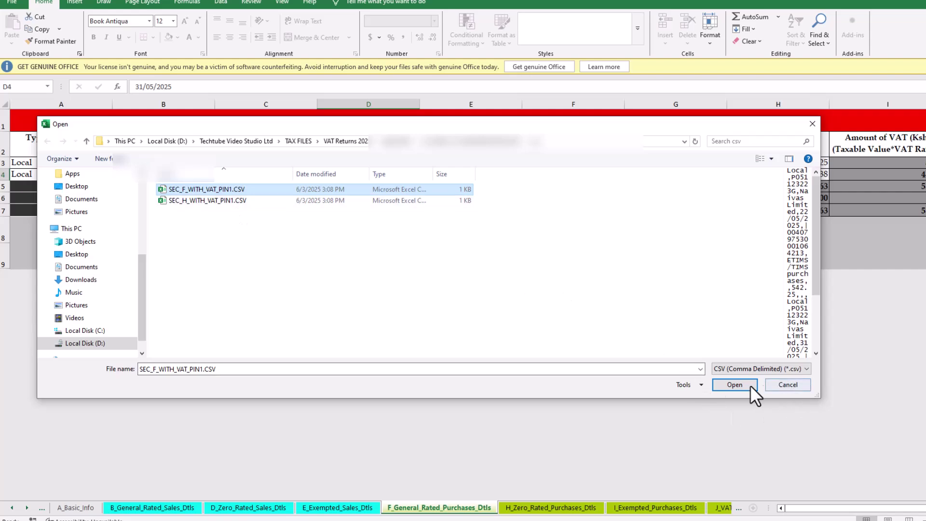
{"action": "left_click", "coordinate": [734, 384]}
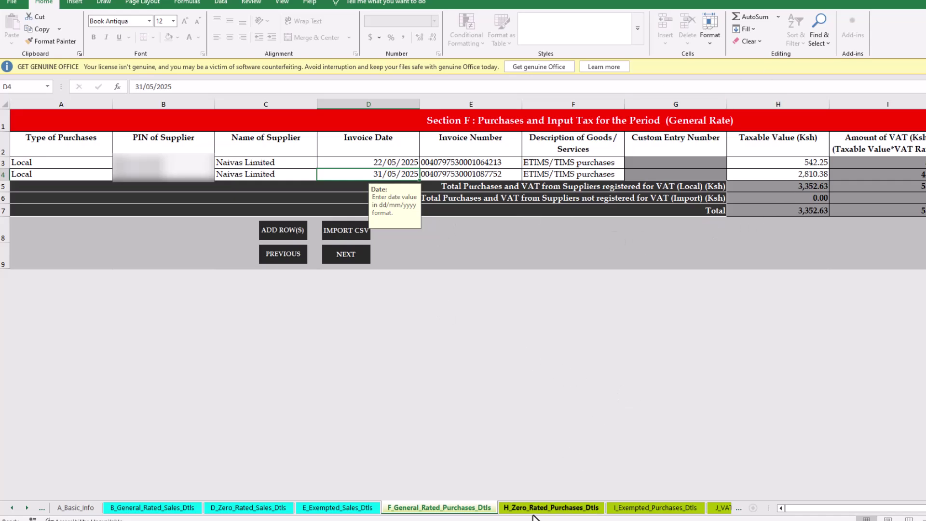
- Import SEC_H_WITH_VAT_PIN1.CSV into the zero-rated purchases sheet: two Naivas invoices totalling 997
{"action": "left_click", "coordinate": [329, 484]}
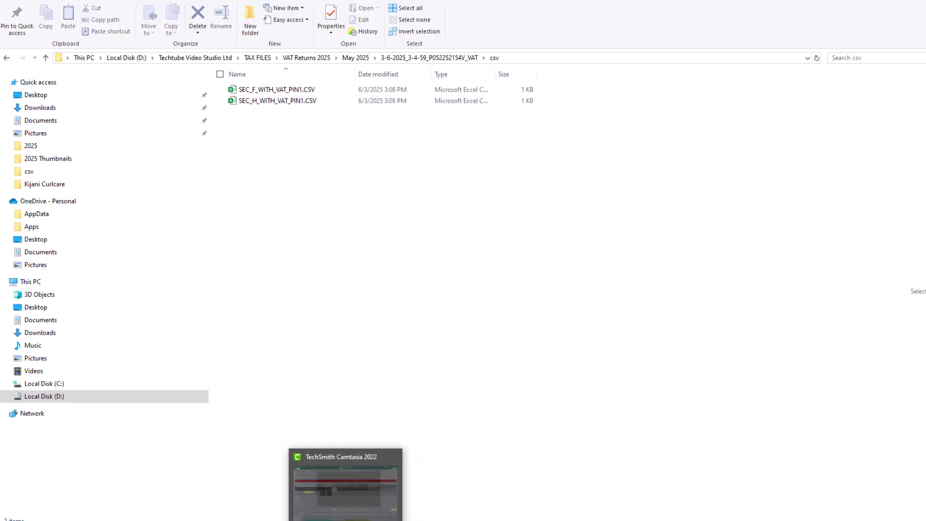
{"action": "left_click", "coordinate": [341, 477]}
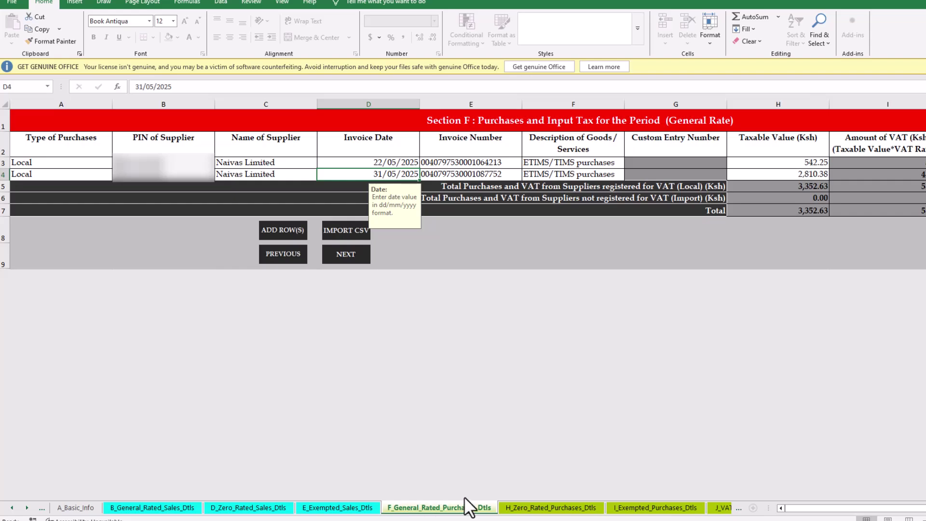
{"action": "left_click", "coordinate": [531, 507]}
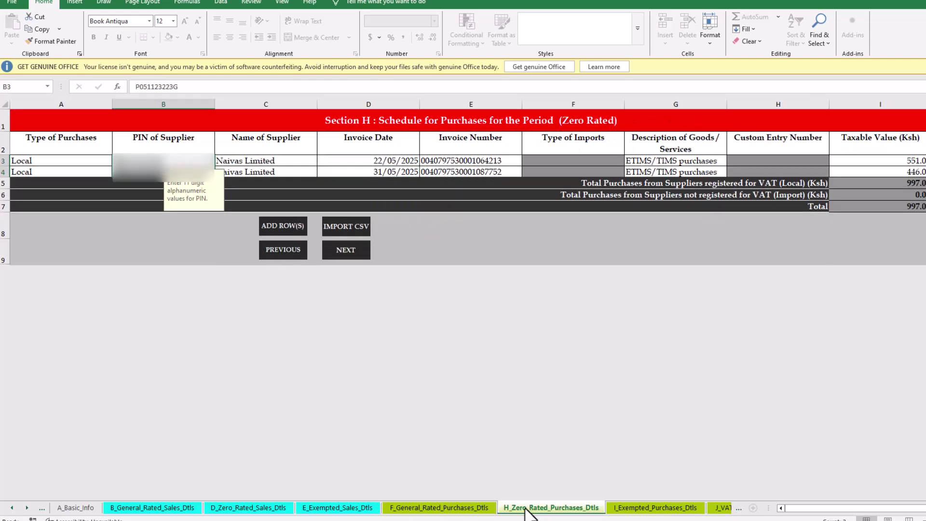
{"action": "left_click", "coordinate": [353, 228]}
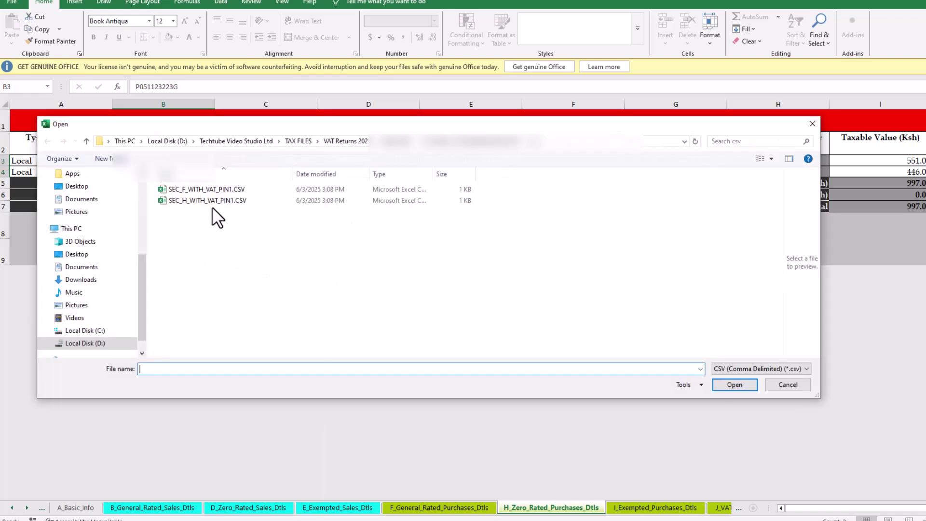
{"action": "left_click", "coordinate": [188, 200]}
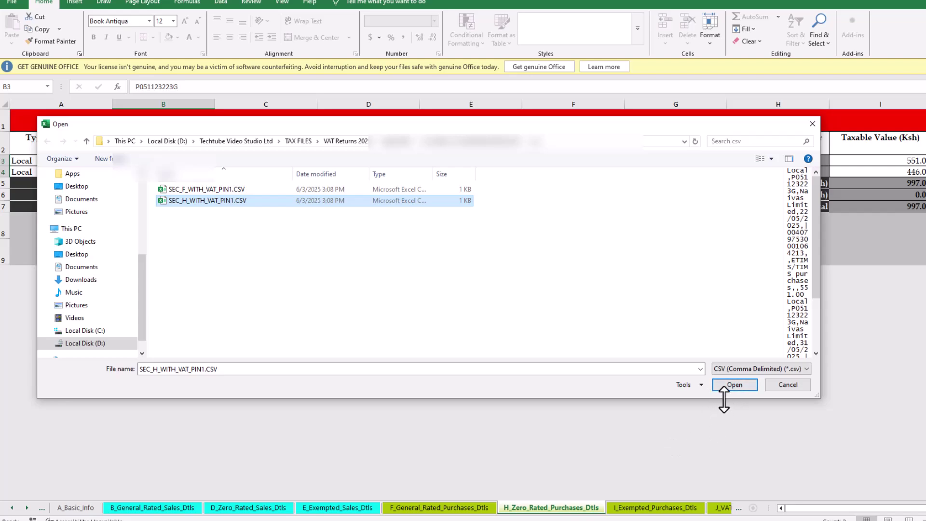
{"action": "left_click", "coordinate": [734, 386]}
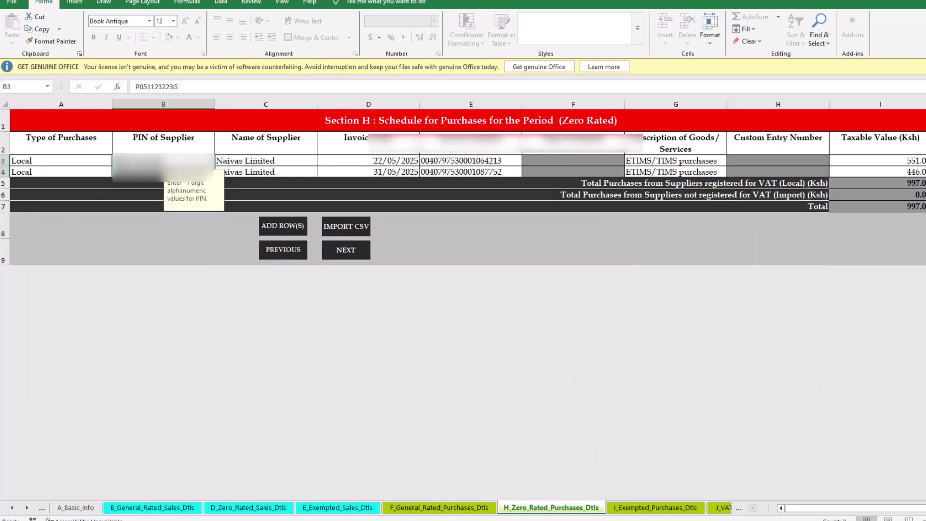
{"action": "left_click", "coordinate": [655, 506]}
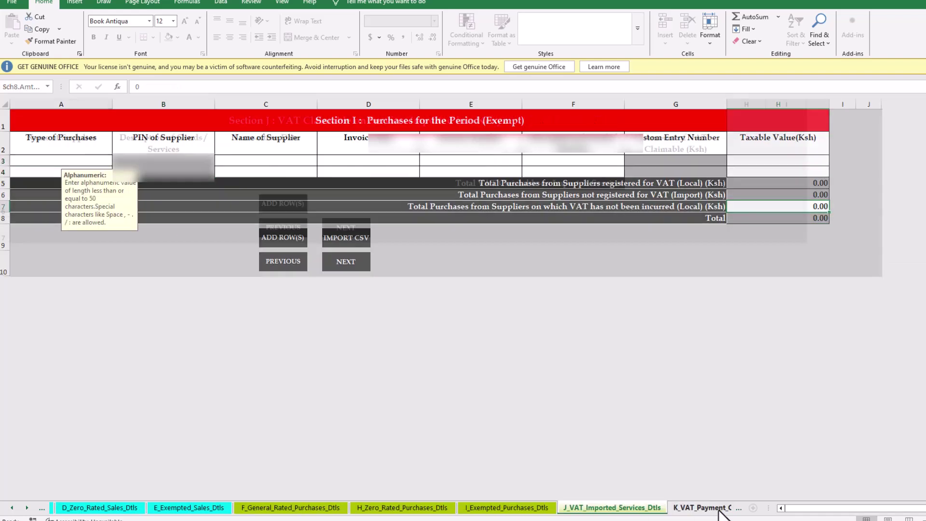
- Check the K, L and O_VAT_Due sheets, then validate the return with -3,904.42 carried forward
{"action": "left_click", "coordinate": [722, 508]}
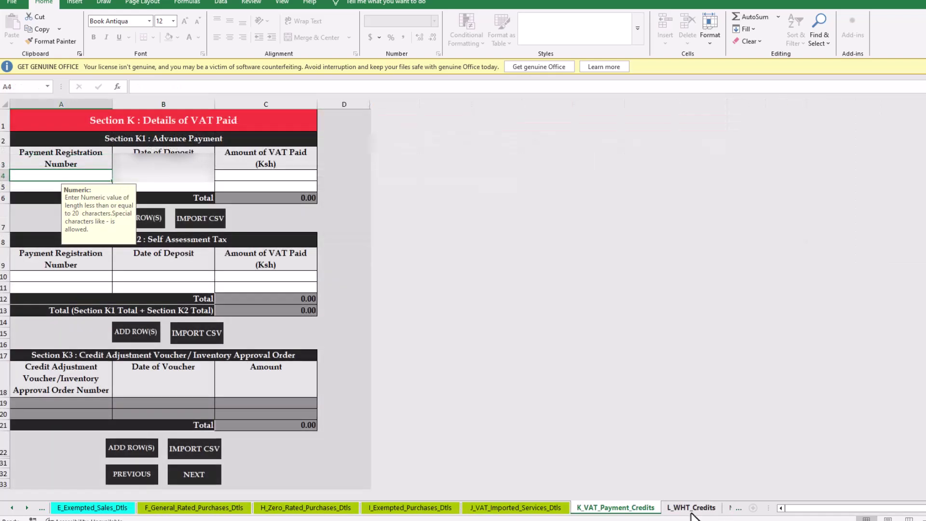
{"action": "left_click", "coordinate": [691, 507]}
{"action": "left_click", "coordinate": [730, 507]}
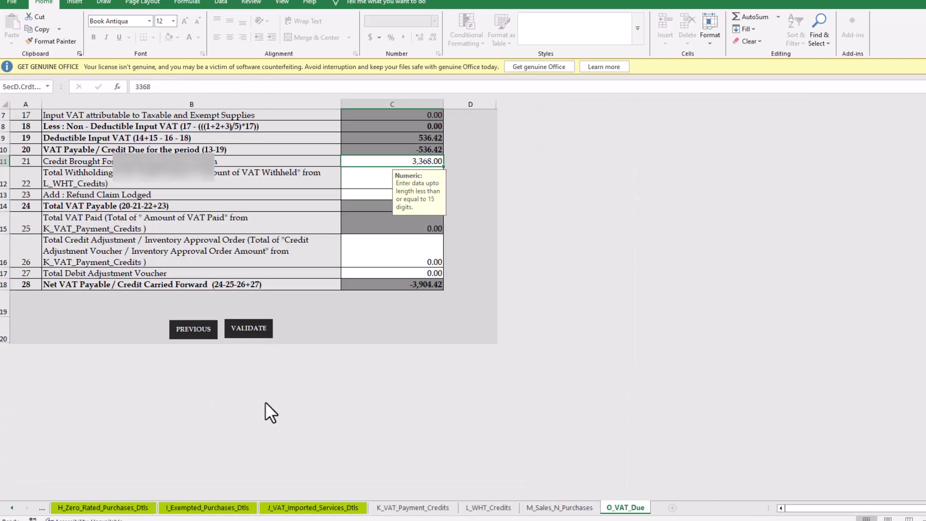
{"action": "left_click", "coordinate": [243, 330]}
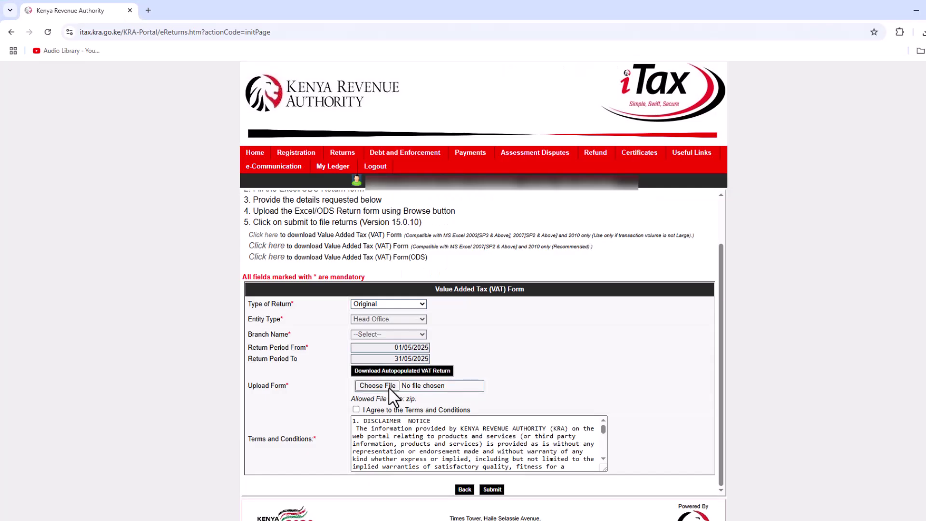
- Attach the generated May 2025 VAT return zip on iTax and submit it
{"action": "left_click", "coordinate": [389, 386]}
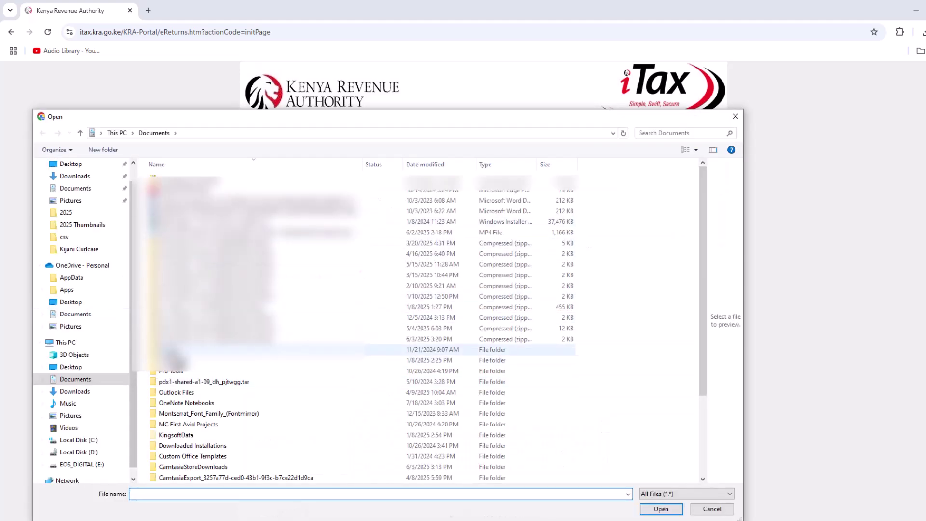
{"action": "left_click", "coordinate": [210, 339]}
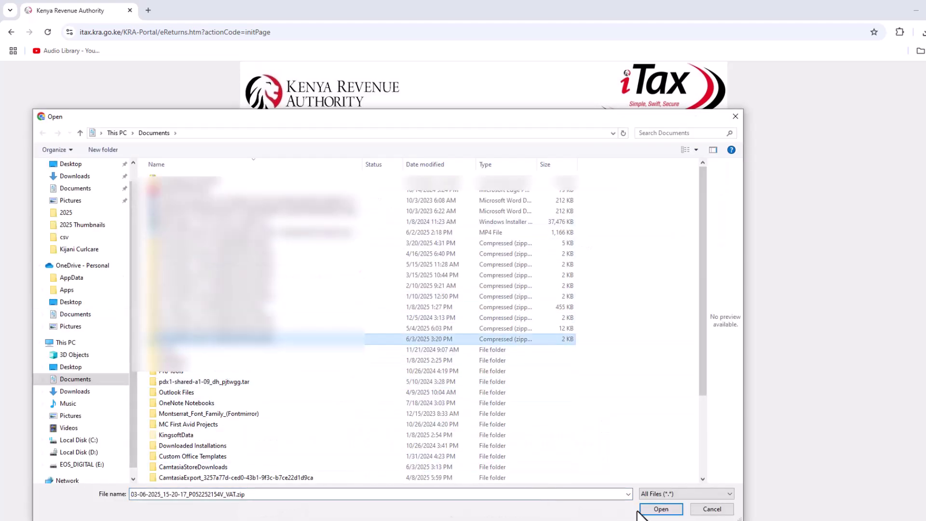
{"action": "left_click", "coordinate": [660, 508]}
{"action": "scroll", "coordinate": [470, 444], "scroll_direction": "down", "scroll_amount": 3}
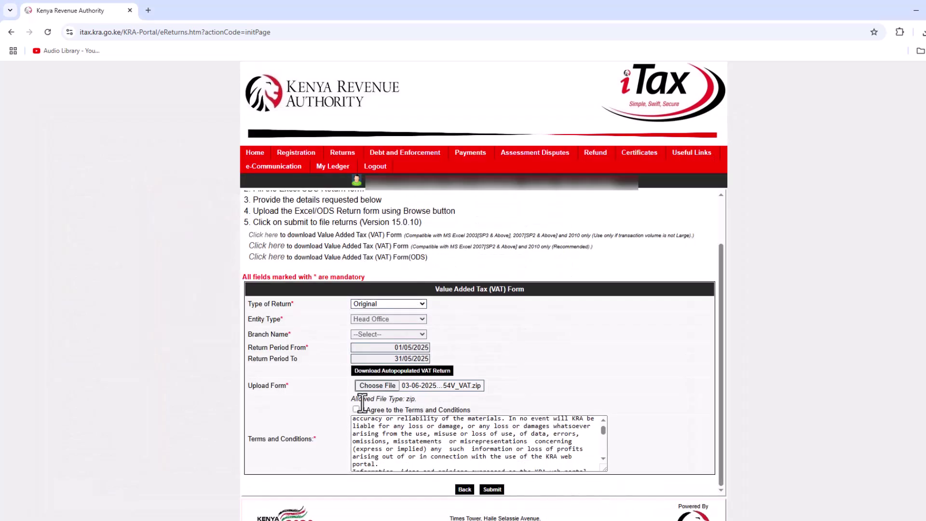
{"action": "left_click", "coordinate": [491, 489]}
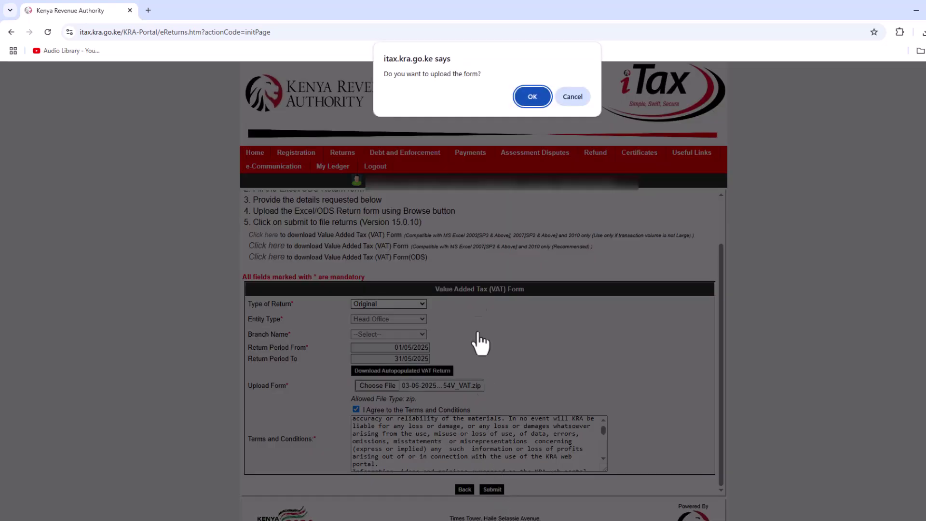
{"action": "left_click", "coordinate": [533, 91]}
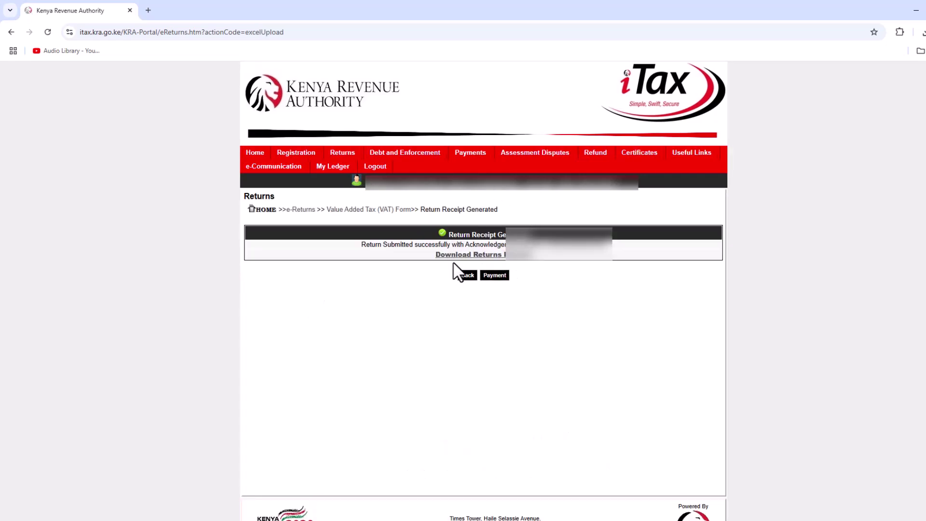
- Open the Download Returns Receipt link in a new browser tab
{"action": "left_click", "coordinate": [474, 253]}
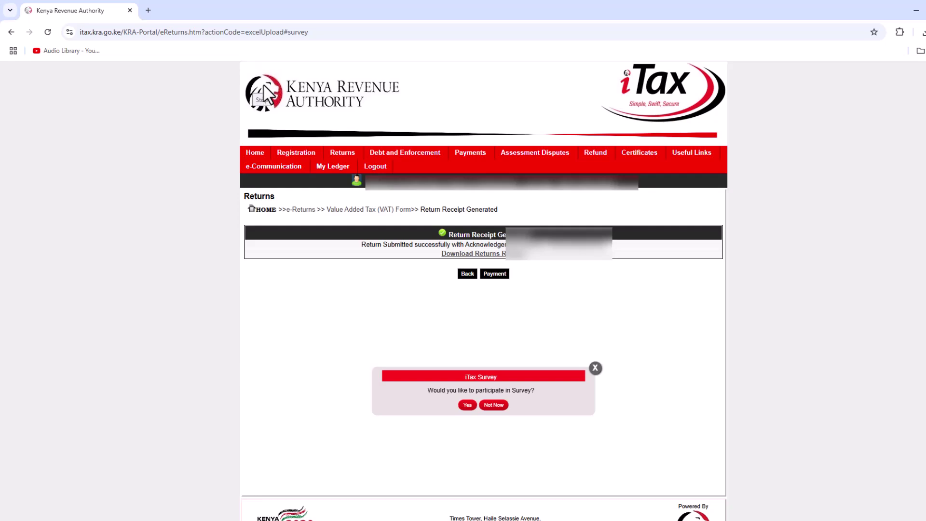
{"action": "left_click", "coordinate": [484, 255]}
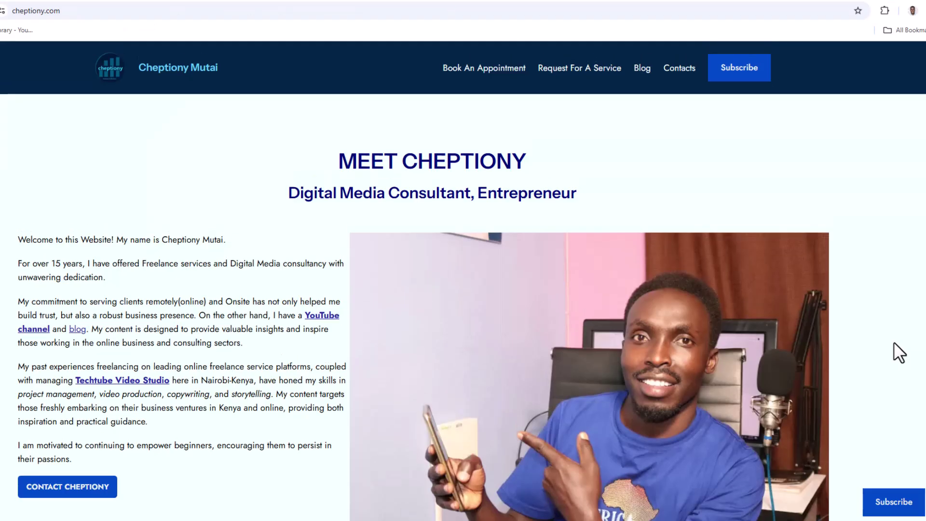
{"action": "scroll", "coordinate": [893, 341], "scroll_direction": "down", "scroll_amount": 5}
{"action": "scroll", "coordinate": [893, 342], "scroll_direction": "down", "scroll_amount": 5}
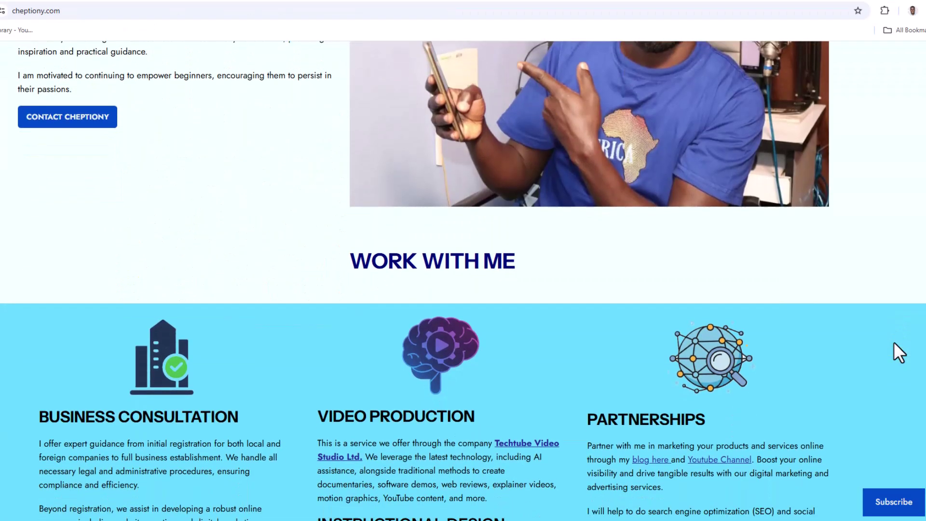
{"action": "scroll", "coordinate": [893, 342], "scroll_direction": "down", "scroll_amount": 8}
{"action": "scroll", "coordinate": [893, 341], "scroll_direction": "down", "scroll_amount": 3}
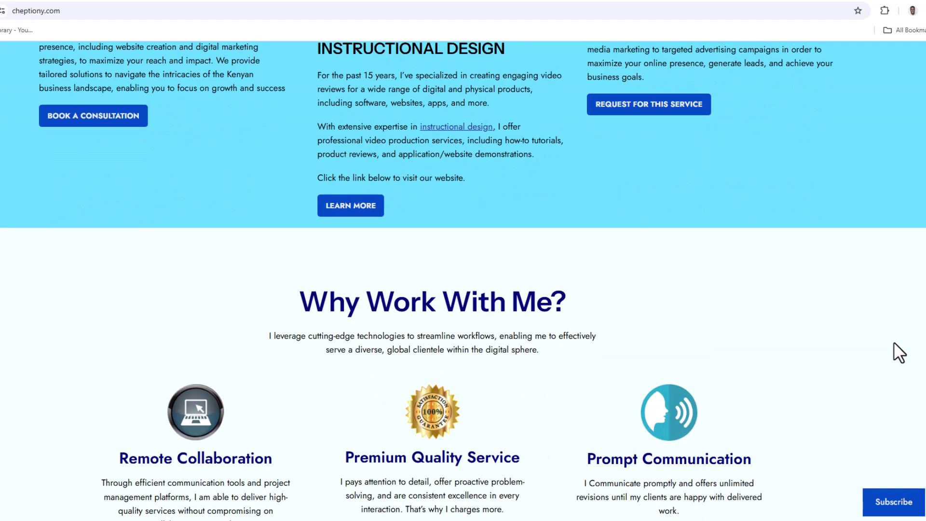